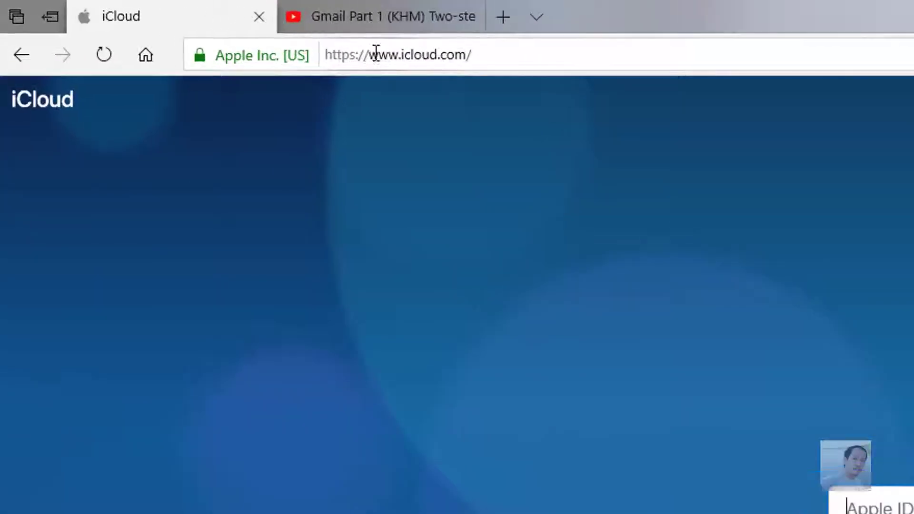
# - Close the YouTube tab playing 'Gmail Part 1 (KHM) Two-step Verification', leaving the iCloud sign-in page
pyautogui.click(493, 62)
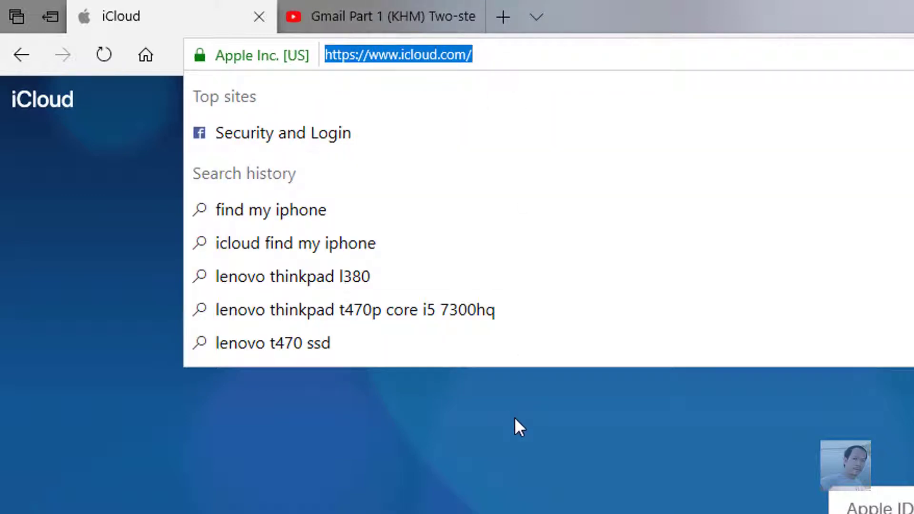
pyautogui.click(518, 426)
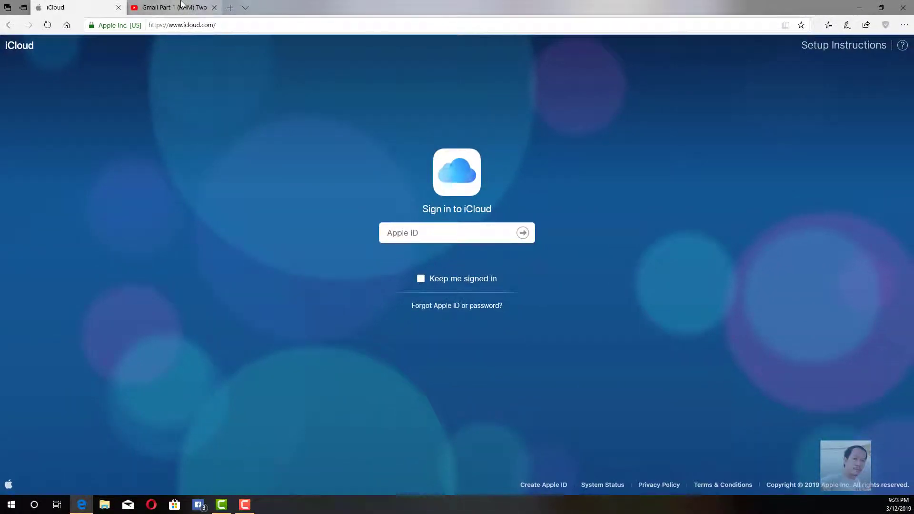
pyautogui.click(180, 4)
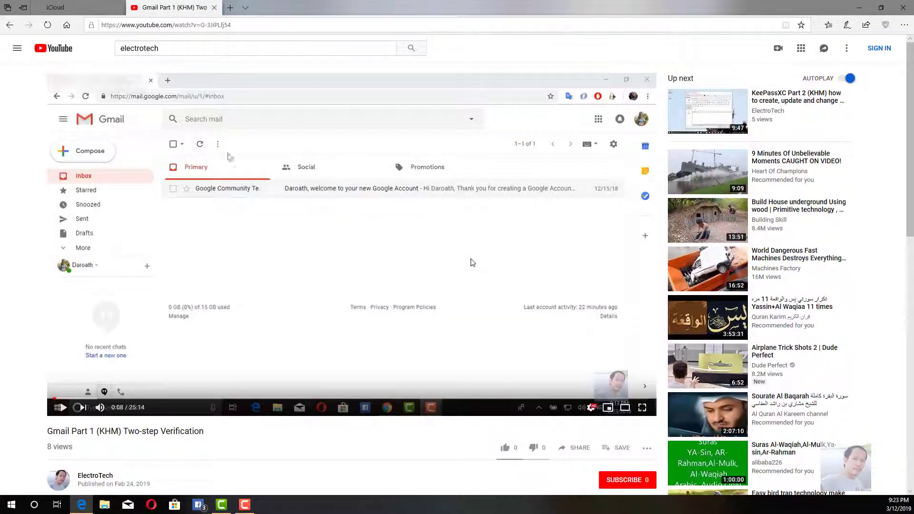
pyautogui.scroll(-6, 36, 210)
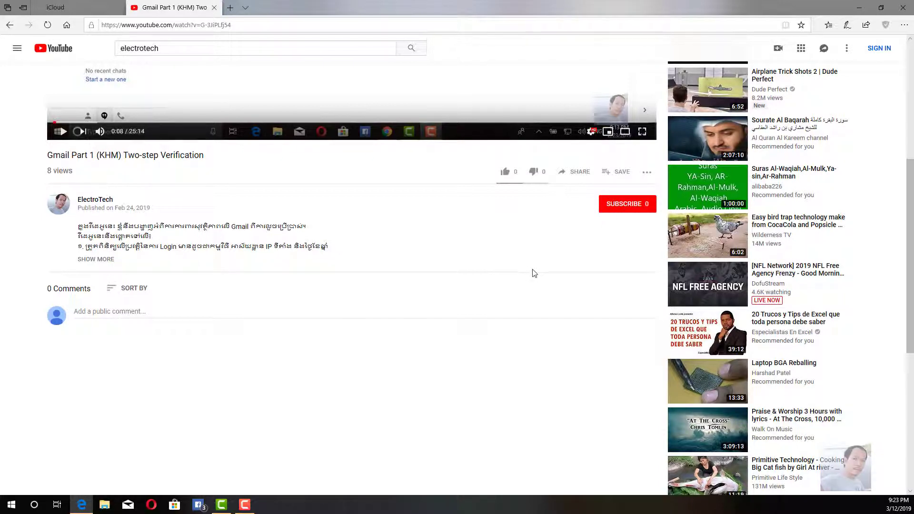
pyautogui.scroll(2, 447, 275)
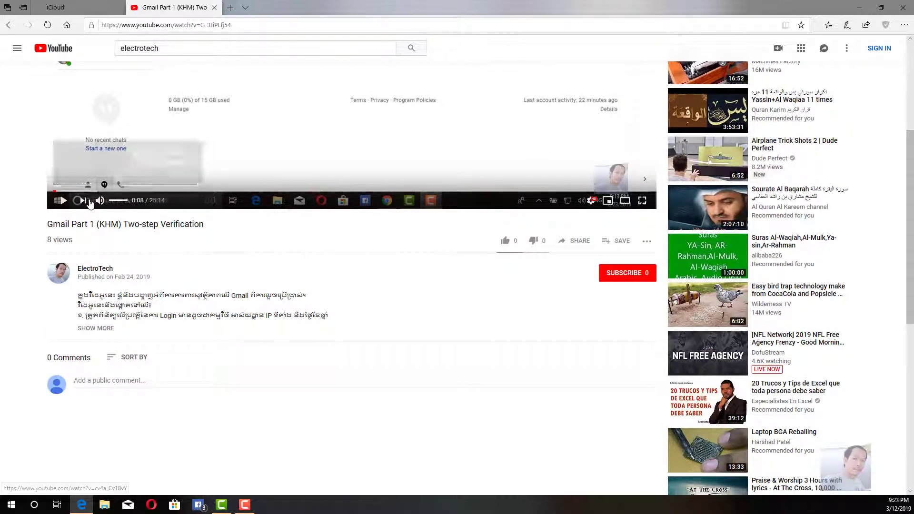
pyautogui.click(214, 7)
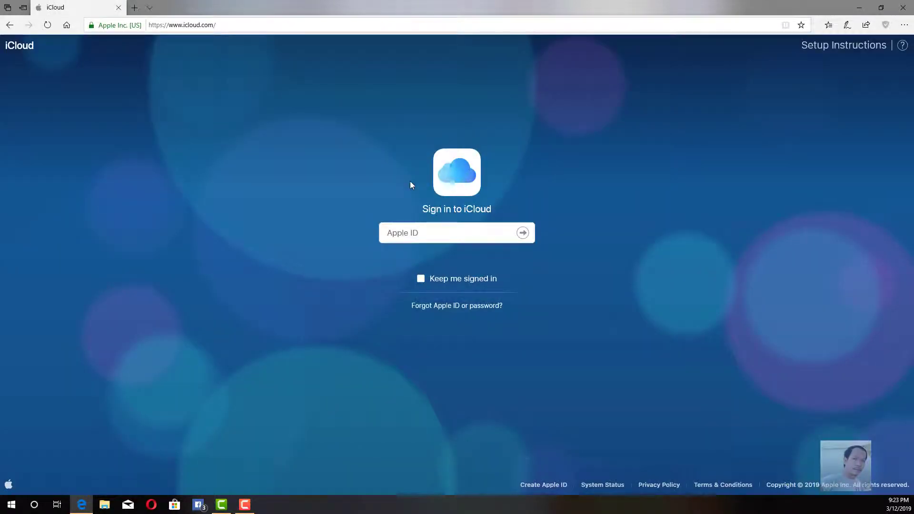
# - Enter the Apple ID in the iCloud sign-in field and submit it
pyautogui.click(409, 234)
pyautogui.write('...')
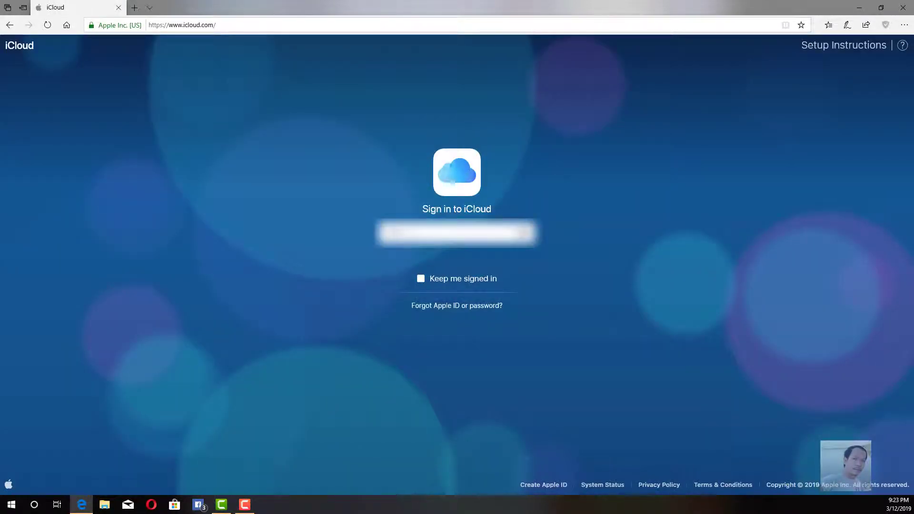
pyautogui.write('...')
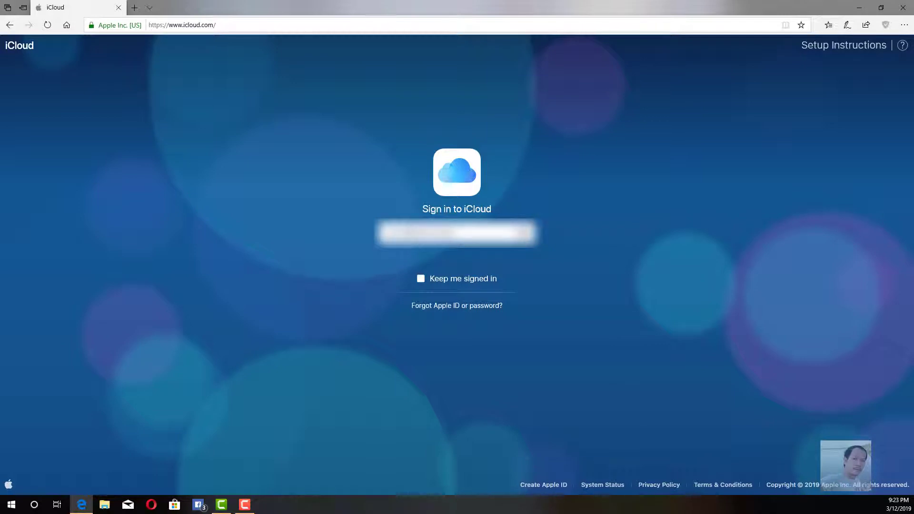
pyautogui.write('...')
pyautogui.press('Return')
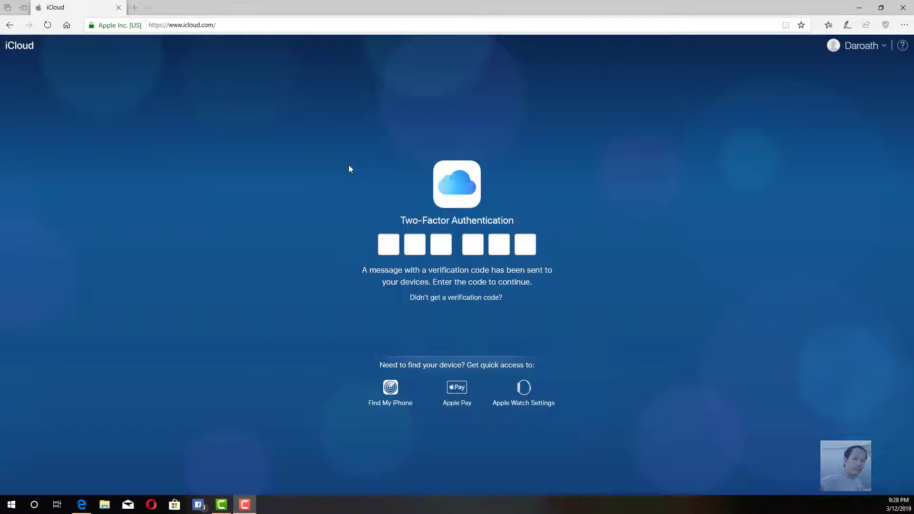
# - Enter the six-digit verification code and trust this browser for future sign-ins
pyautogui.click(390, 242)
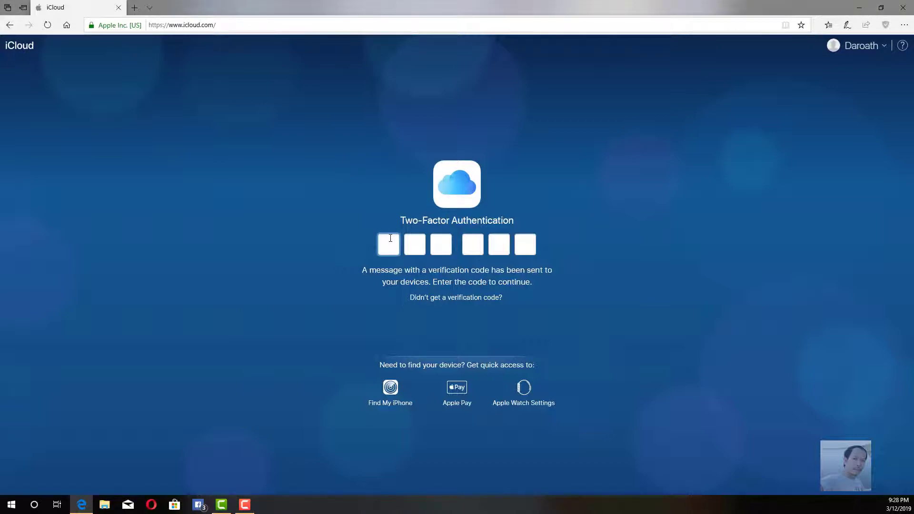
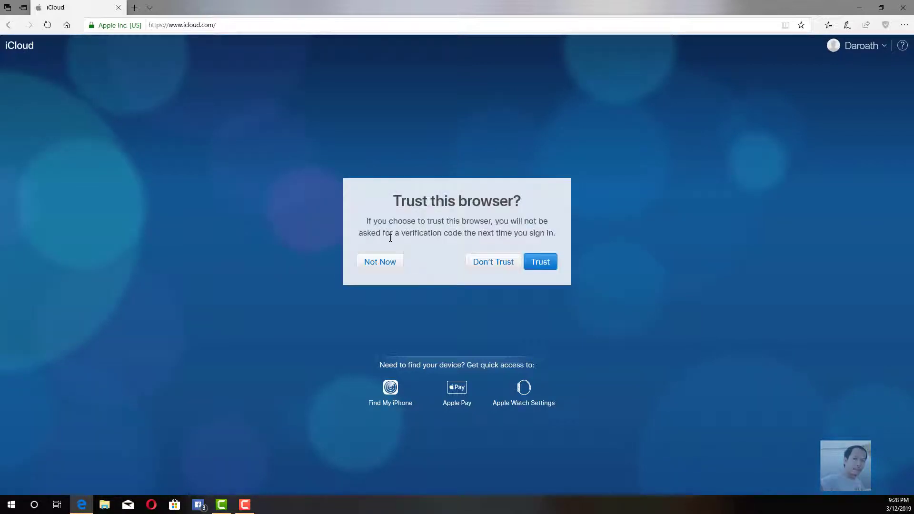
pyautogui.click(547, 268)
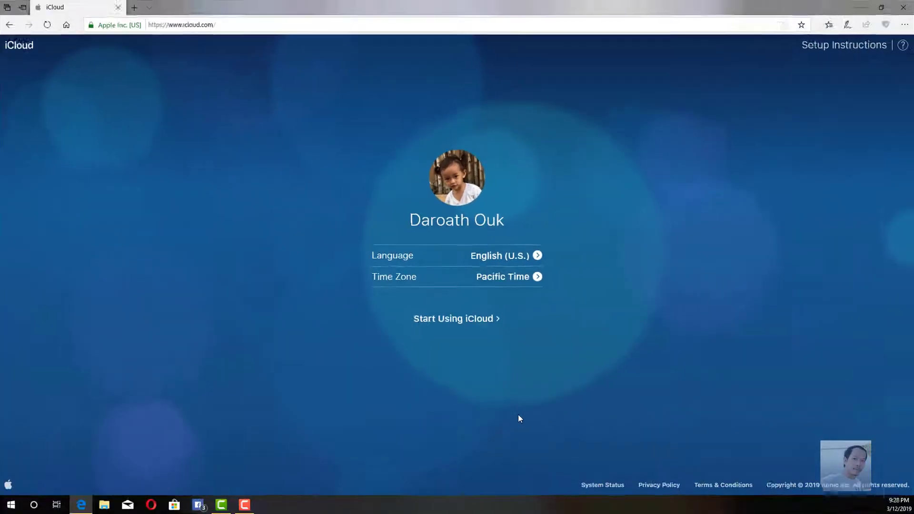
# - Start using iCloud and open Find iPhone to see the device on the map
pyautogui.click(457, 325)
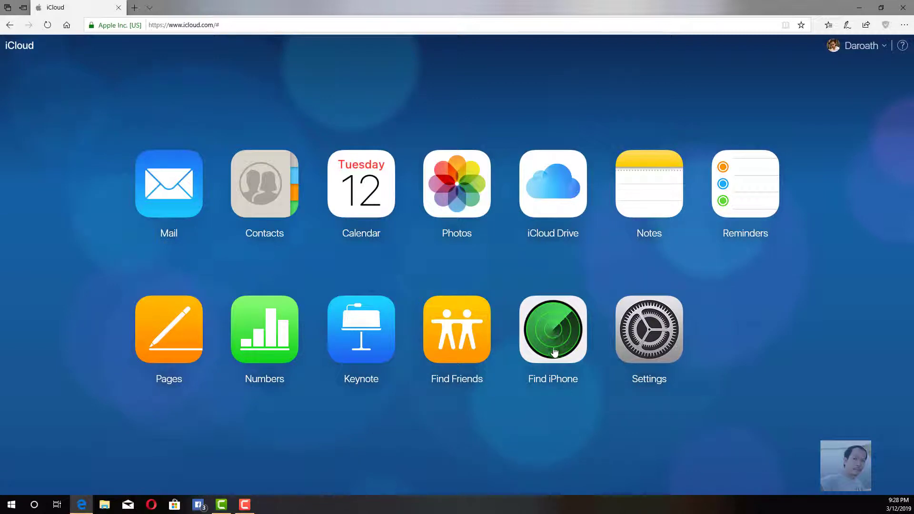
pyautogui.click(552, 332)
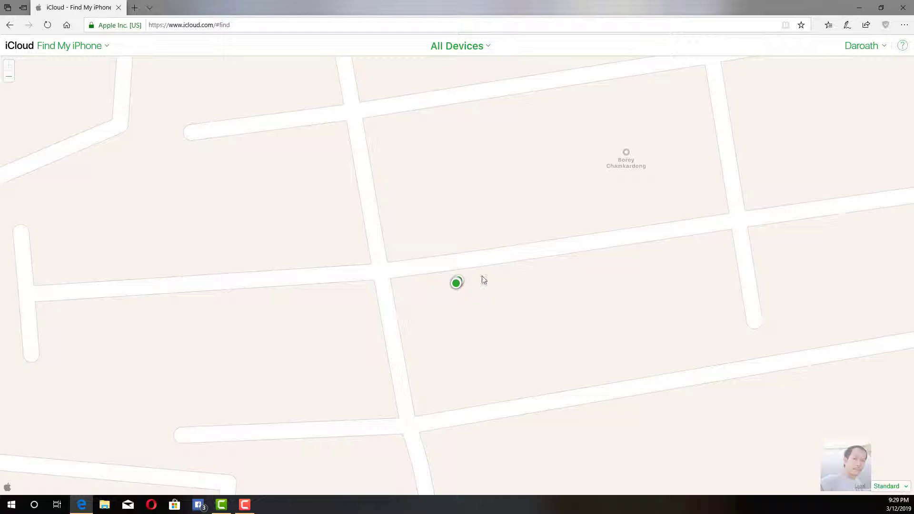
# - Open the All Devices dropdown to list every device, including the offline iPad
pyautogui.click(482, 48)
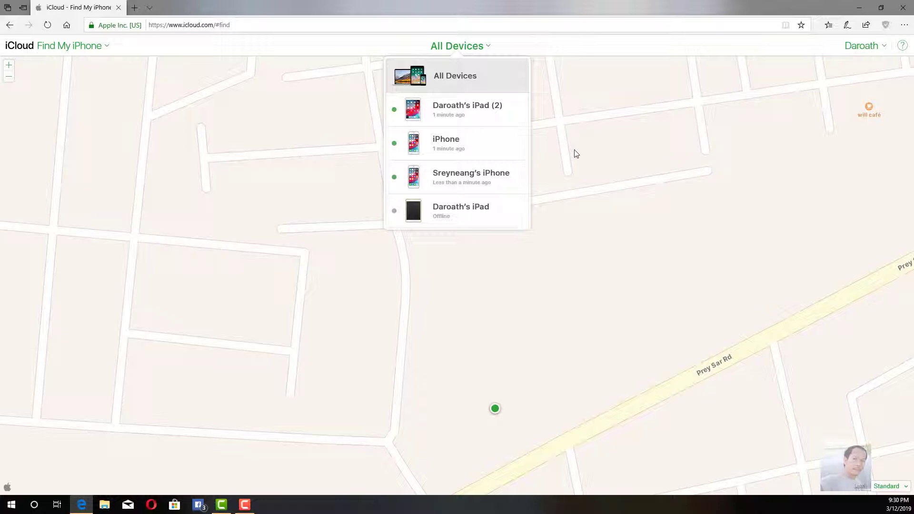
pyautogui.click(497, 76)
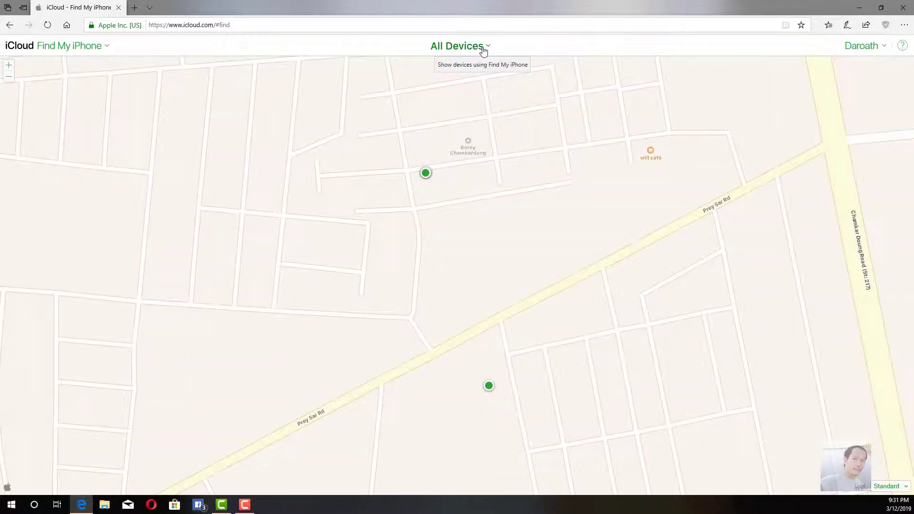
pyautogui.click(484, 47)
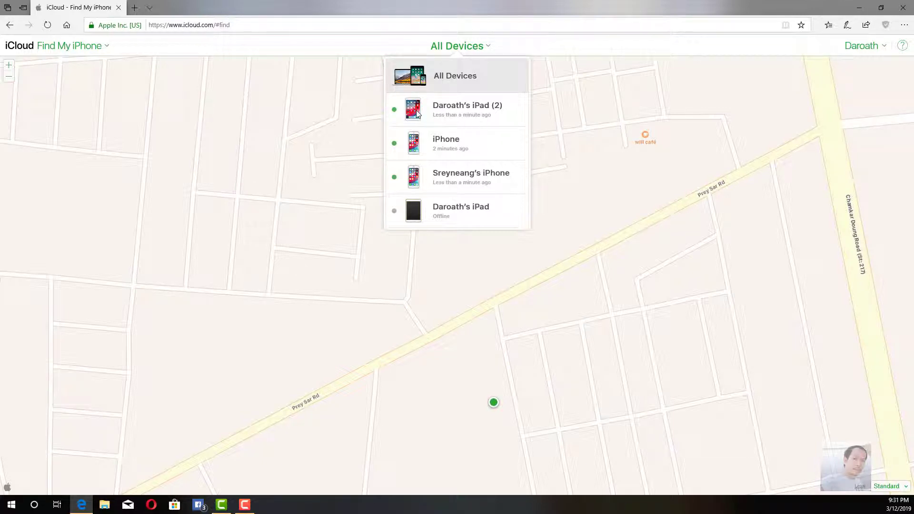
# - Select iPad (2) from All Devices and refresh its location in the map callout
pyautogui.click(452, 116)
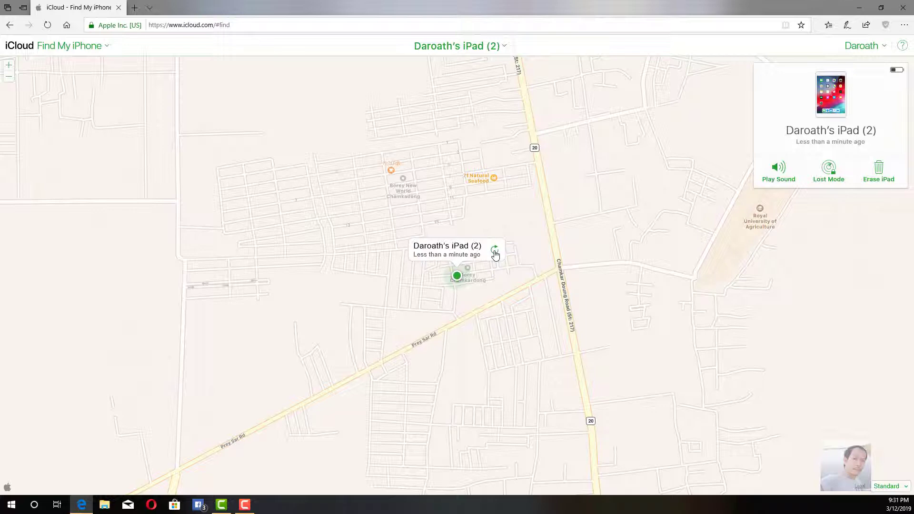
pyautogui.click(494, 251)
pyautogui.moveTo(897, 74)
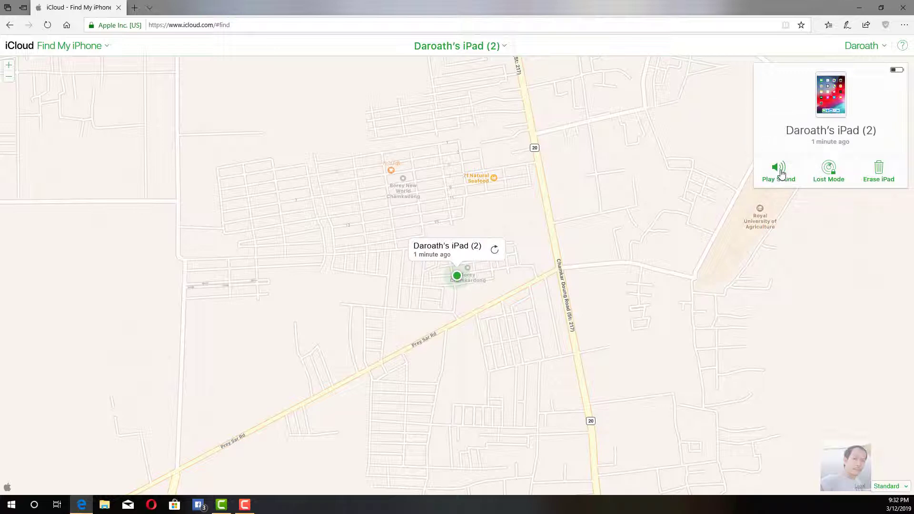
# - Play a sound on the second iPad, refresh its location, and reopen the device list
pyautogui.click(781, 175)
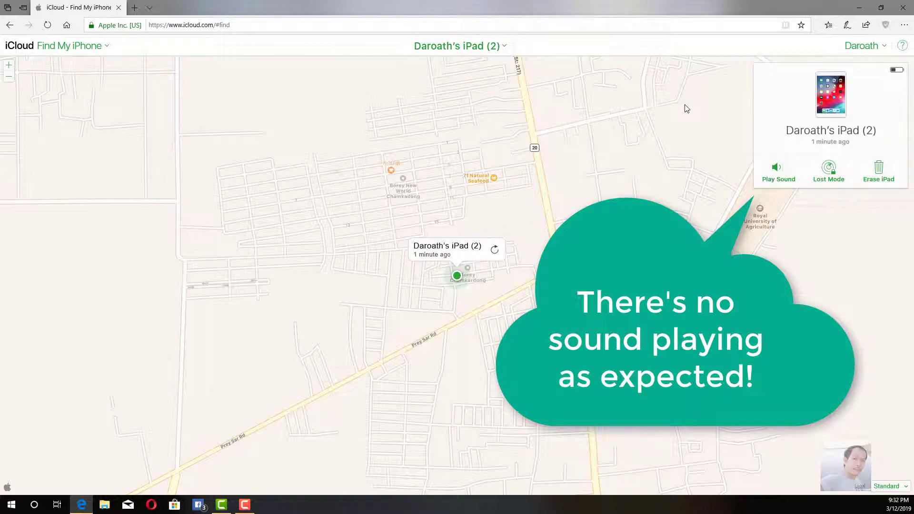
pyautogui.click(495, 249)
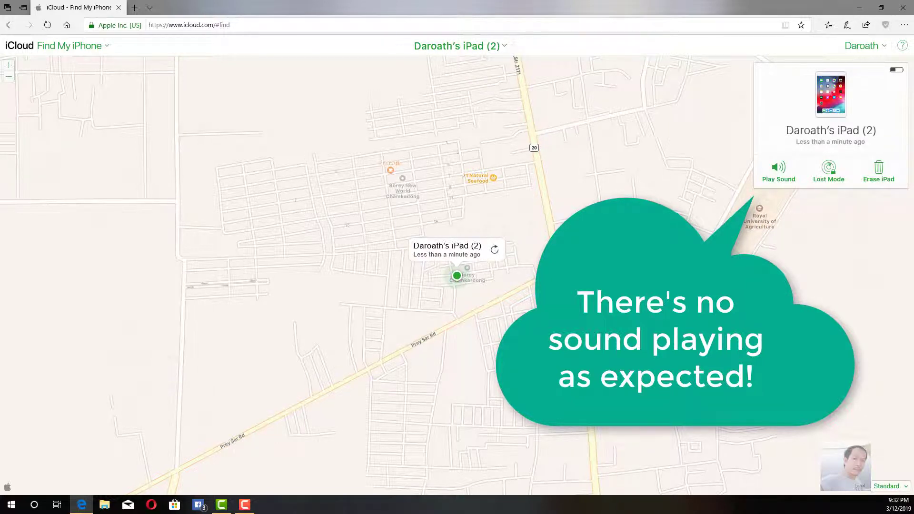
pyautogui.click(480, 46)
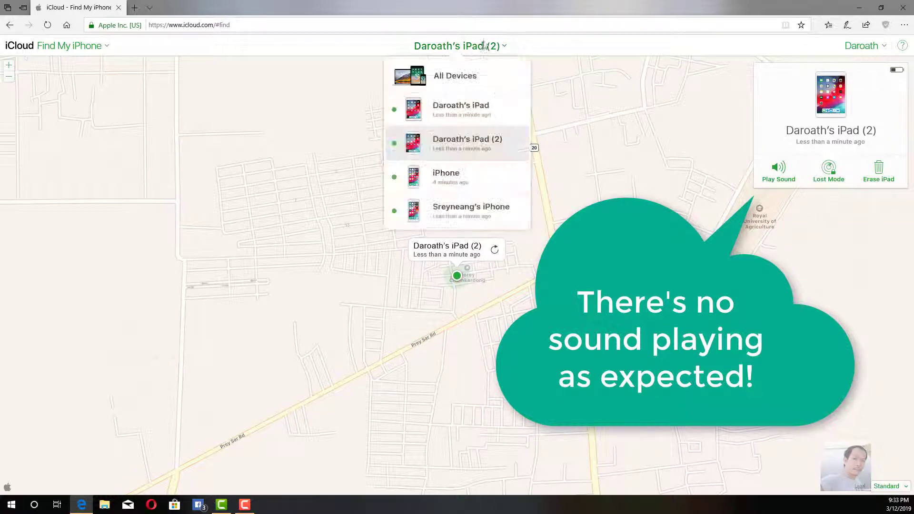
# - Switch to the other iPad and make it play a sound
pyautogui.click(473, 120)
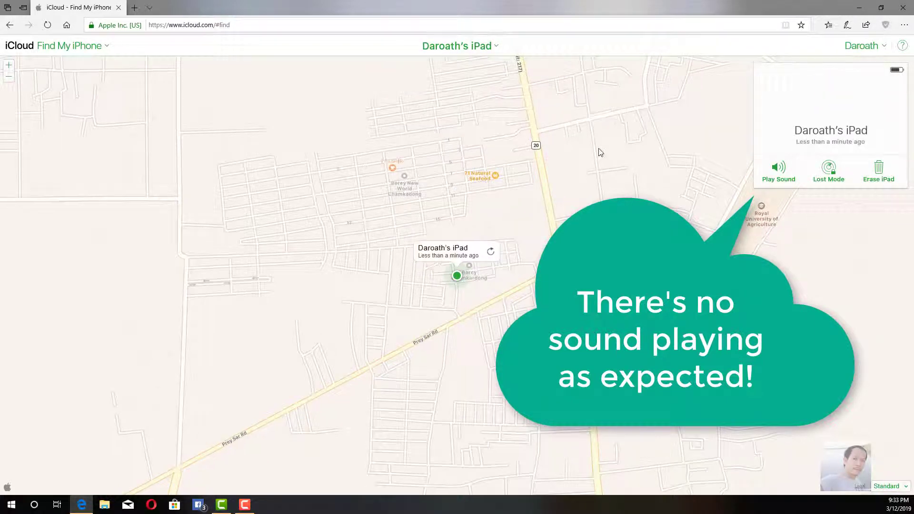
pyautogui.click(778, 172)
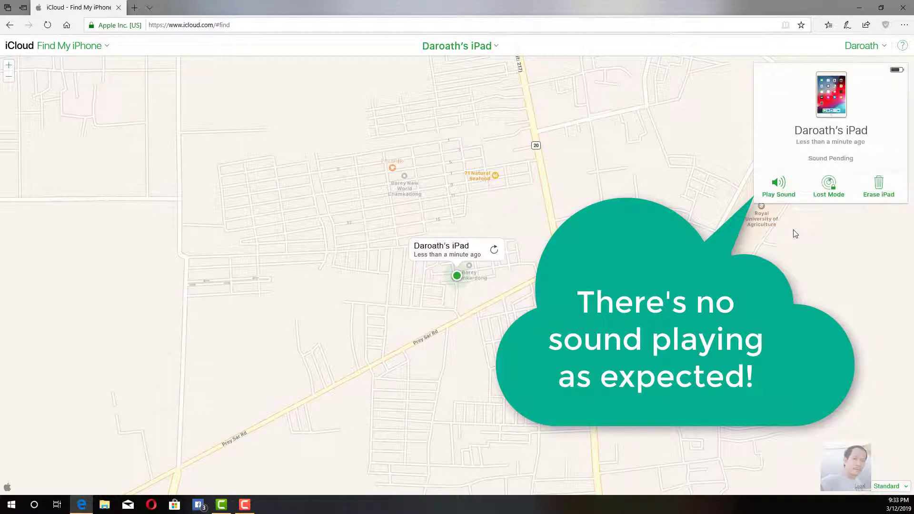
pyautogui.click(778, 185)
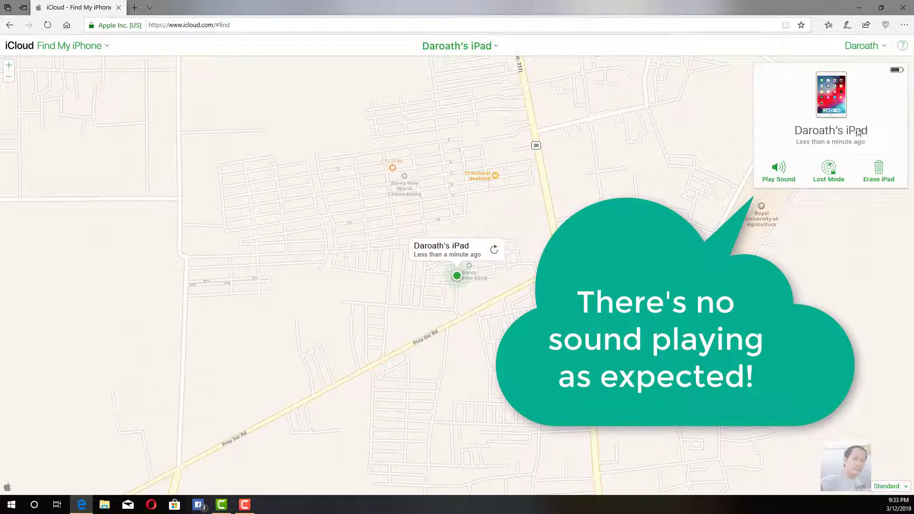
# - Switch to the iPhone and reopen the device list
pyautogui.click(481, 47)
pyautogui.click(461, 176)
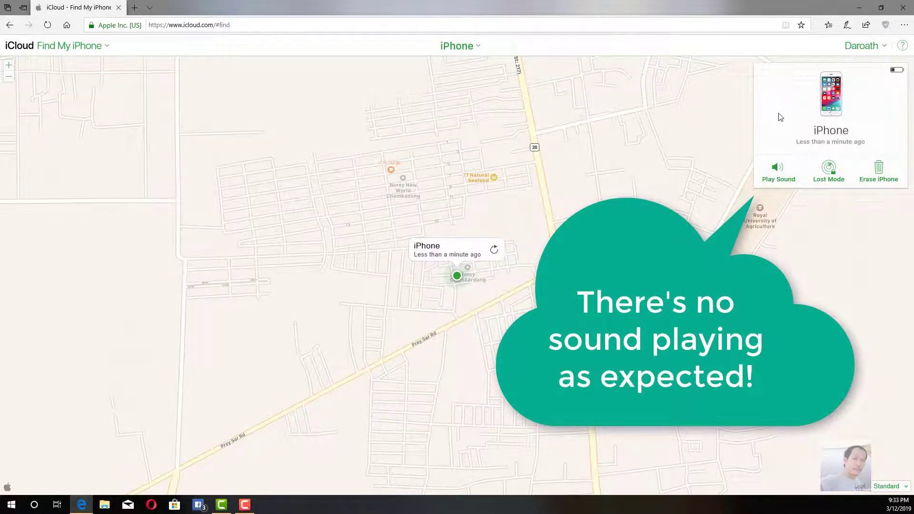
pyautogui.click(463, 48)
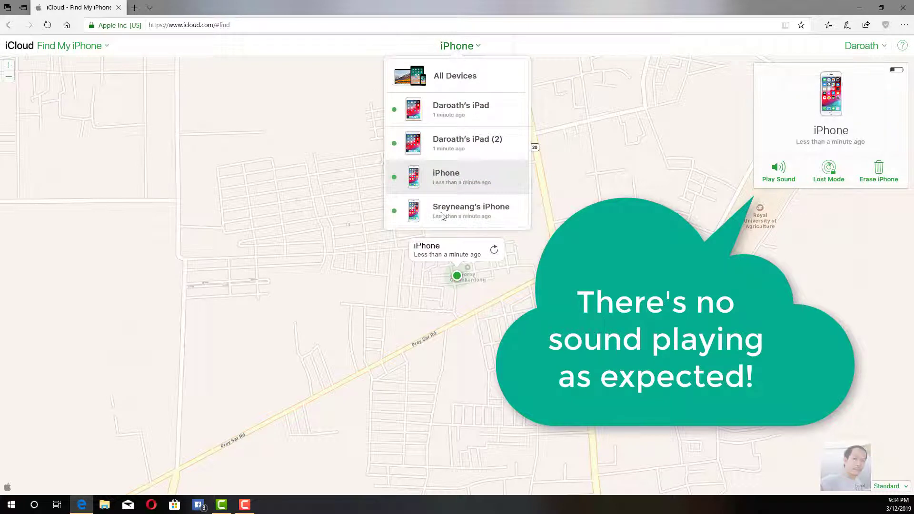
# - Select the second iPhone and request Play Sound on it
pyautogui.click(443, 213)
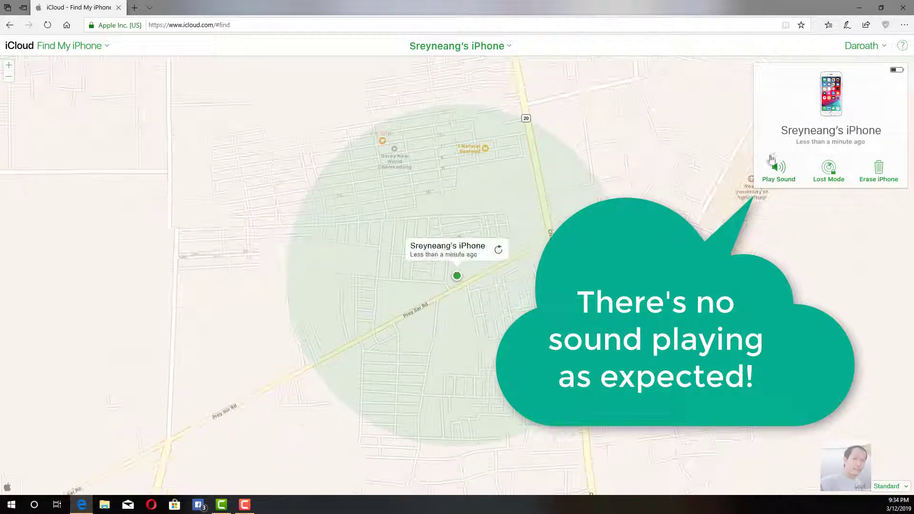
pyautogui.click(775, 180)
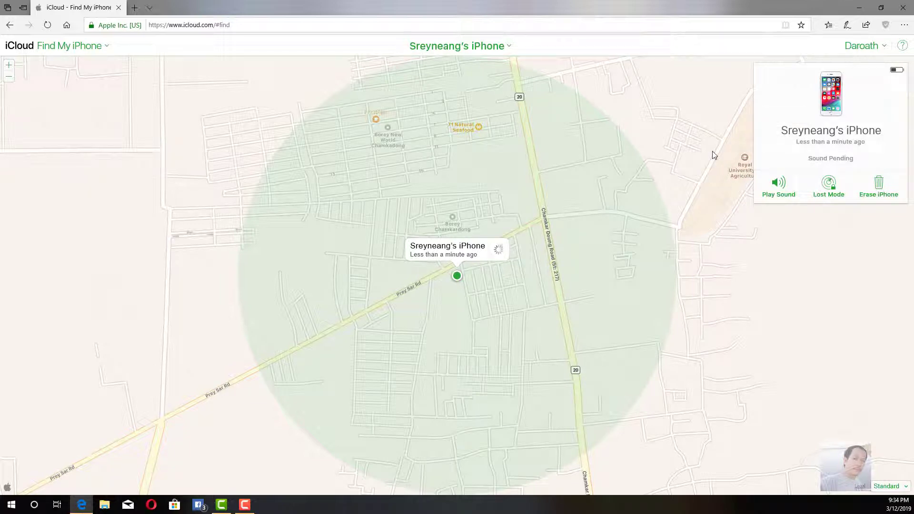
pyautogui.click(780, 190)
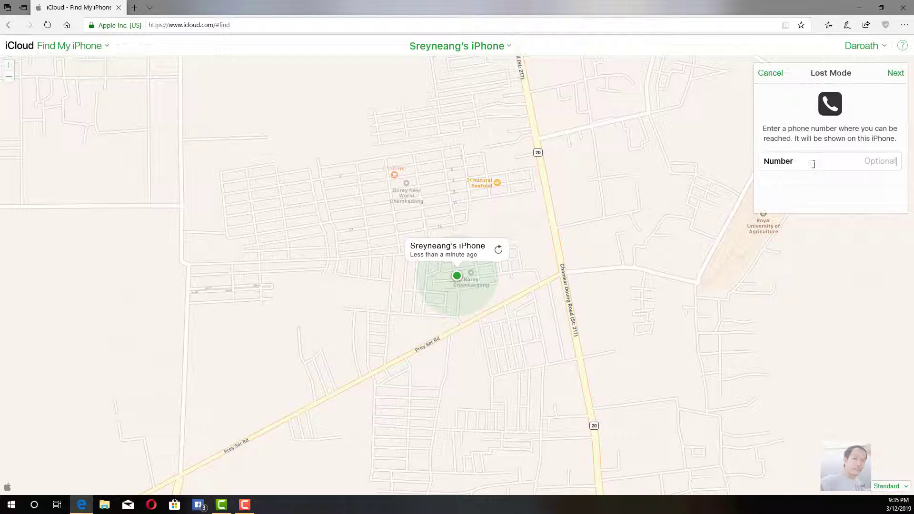
# - Cancel the Lost Mode setup for the iPhone
pyautogui.click(771, 75)
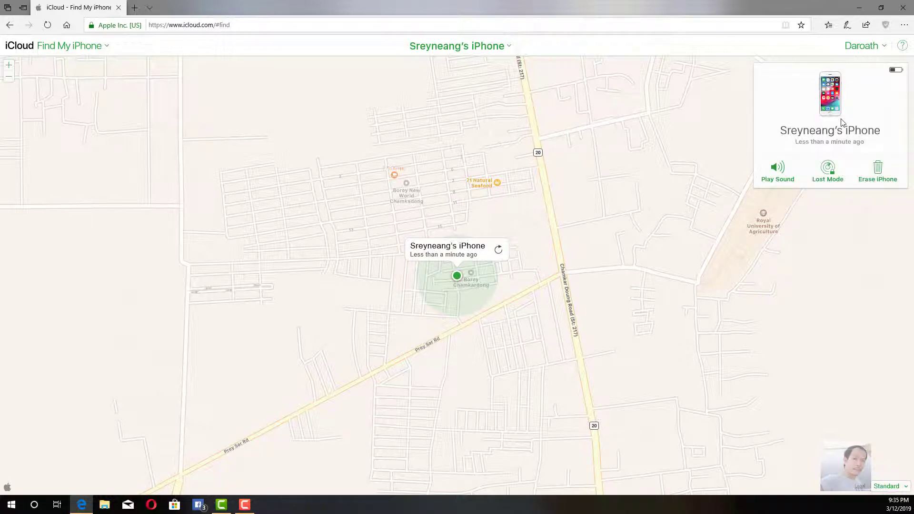